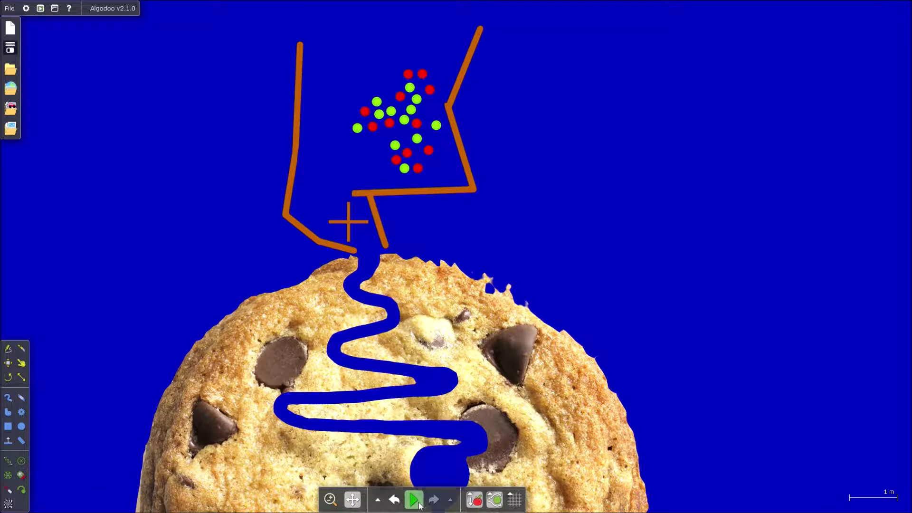
pyautogui.scroll(4, 513, 235)
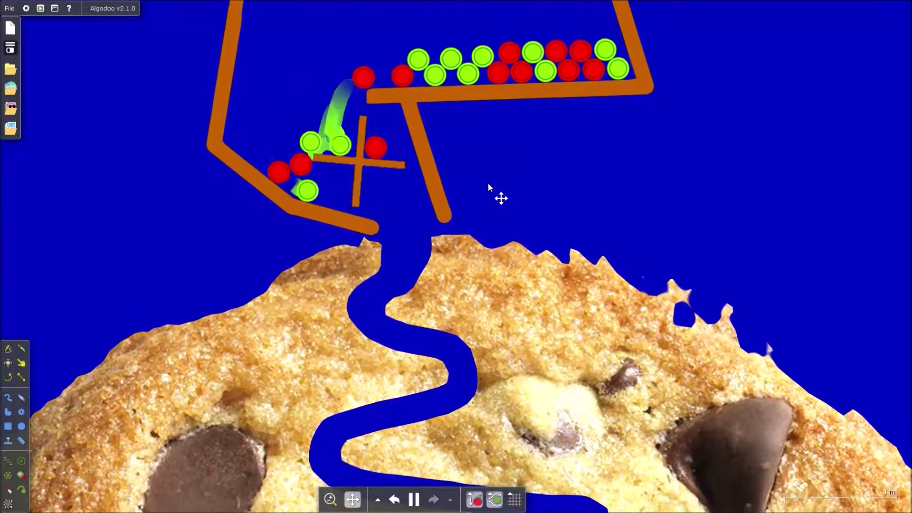
pyautogui.moveTo(491, 187); pyautogui.dragTo(471, 11)
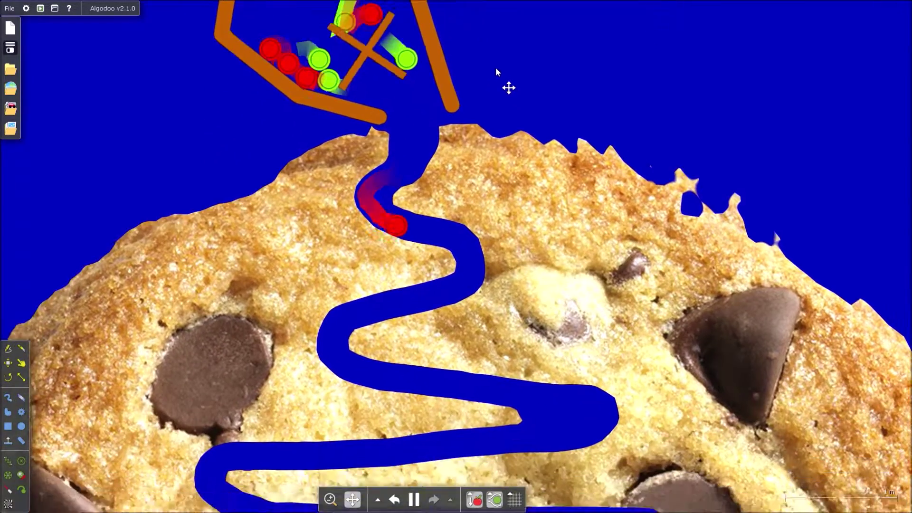
pyautogui.scroll(-4, 472, 11)
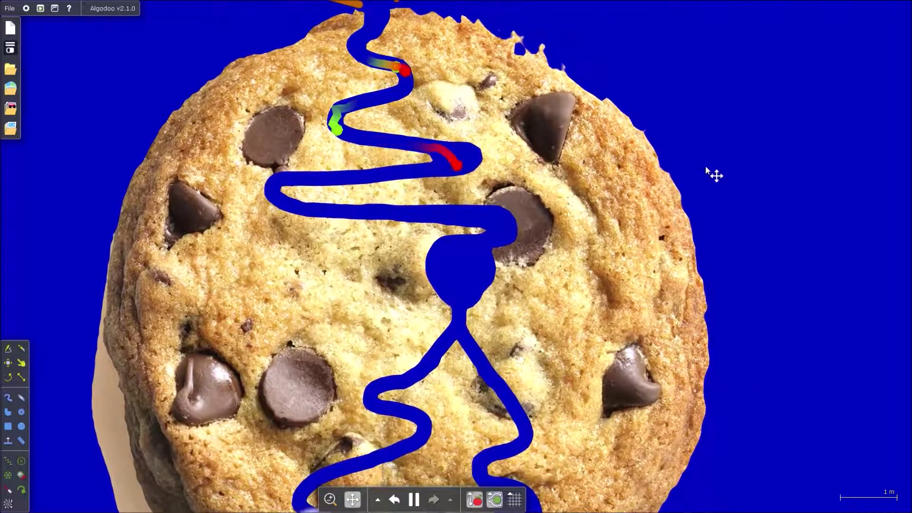
pyautogui.moveTo(715, 175); pyautogui.dragTo(748, 344)
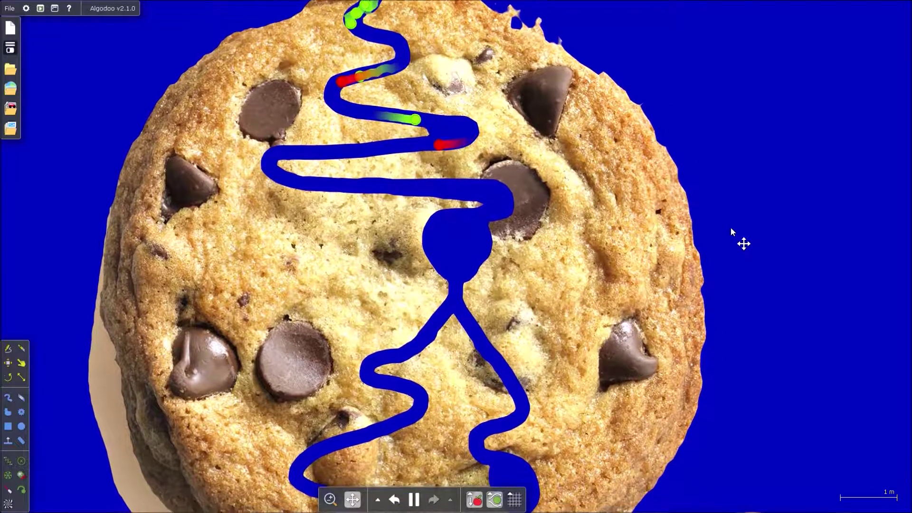
pyautogui.scroll(-3, 736, 314)
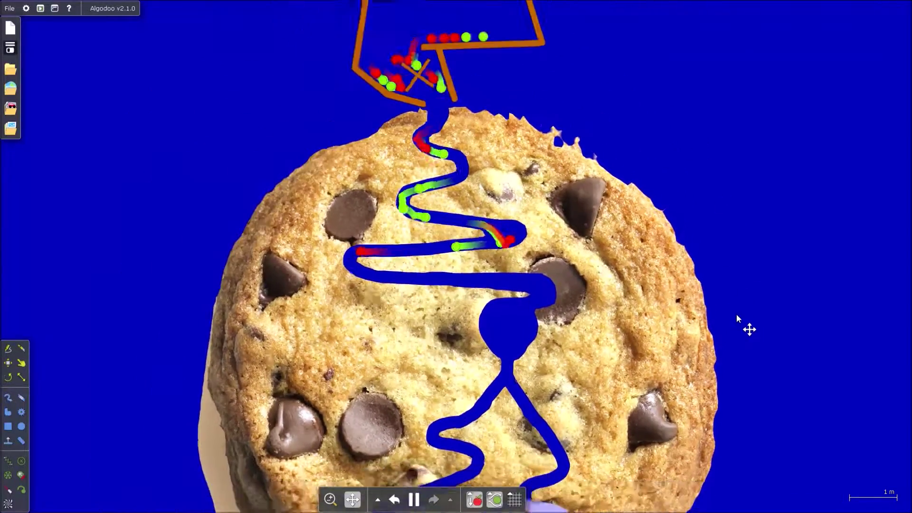
pyautogui.moveTo(737, 314); pyautogui.dragTo(702, 260)
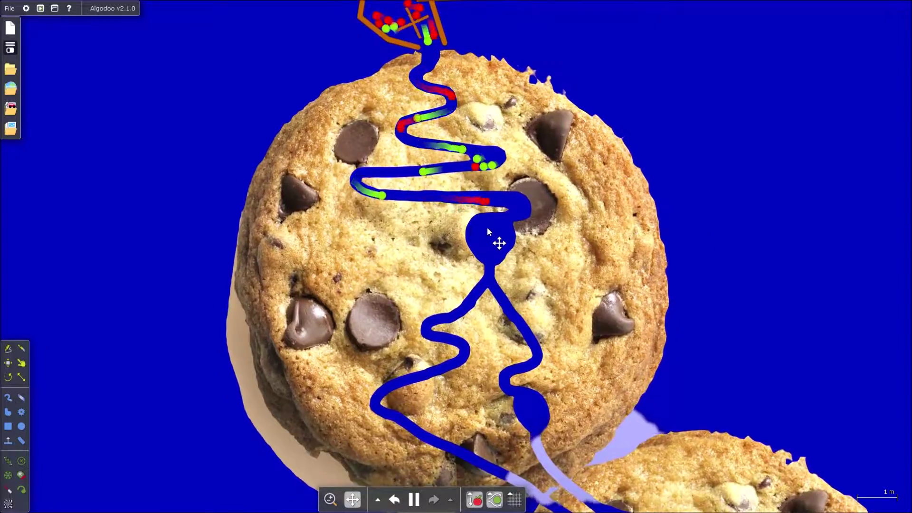
pyautogui.scroll(5, 488, 228)
pyautogui.scroll(-3, 580, 254)
pyautogui.moveTo(857, 296)
pyautogui.mouseDown()
pyautogui.moveTo(836, 162)
pyautogui.moveTo(778, 59)
pyautogui.moveTo(739, 14)
pyautogui.mouseUp()
pyautogui.scroll(-2, 834, 153)
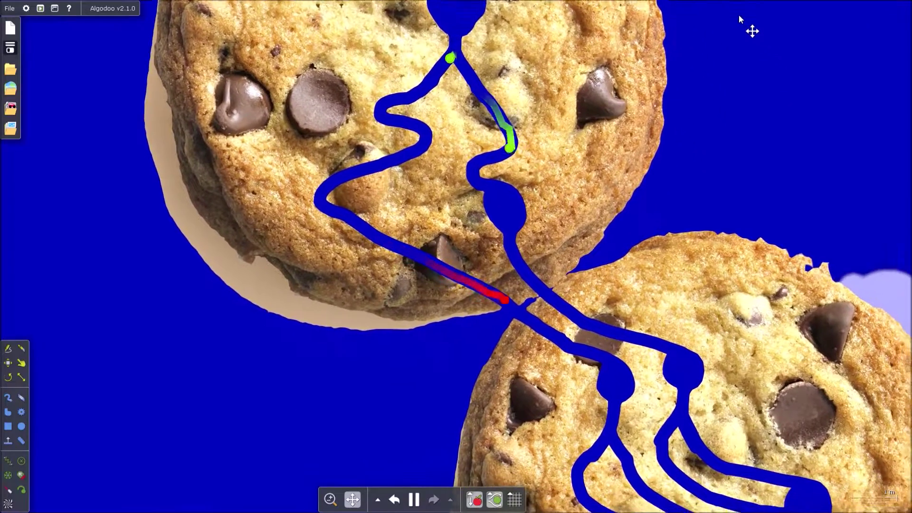
pyautogui.moveTo(752, 103)
pyautogui.mouseDown()
pyautogui.moveTo(716, 93)
pyautogui.moveTo(691, 59)
pyautogui.moveTo(633, 16)
pyautogui.mouseUp()
pyautogui.moveTo(713, 114); pyautogui.dragTo(688, 78)
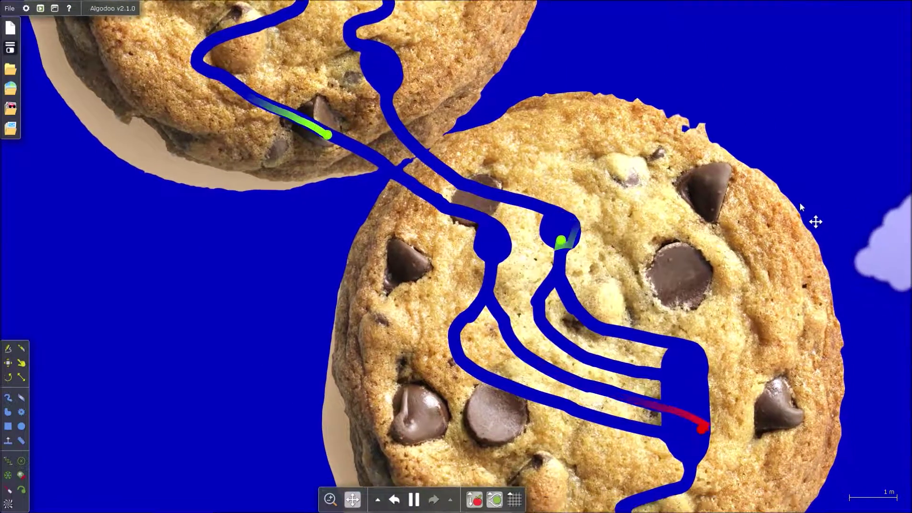
pyautogui.moveTo(800, 202)
pyautogui.mouseDown()
pyautogui.moveTo(735, 122)
pyautogui.moveTo(708, 27)
pyautogui.mouseUp()
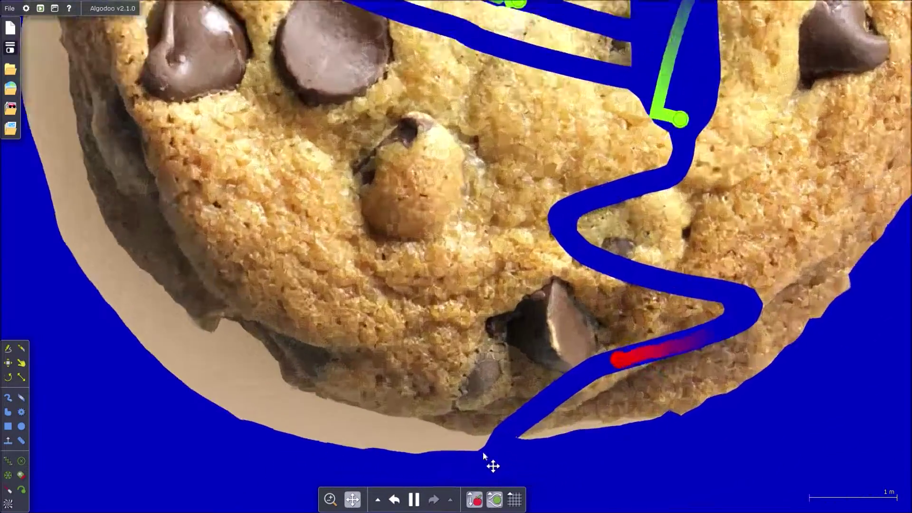
pyautogui.scroll(4, 450, 458)
pyautogui.scroll(4, 485, 435)
pyautogui.scroll(3, 499, 428)
pyautogui.scroll(-5, 468, 446)
pyautogui.scroll(-4, 456, 442)
pyautogui.moveTo(662, 314)
pyautogui.mouseDown()
pyautogui.moveTo(748, 484)
pyautogui.moveTo(629, 281)
pyautogui.mouseUp()
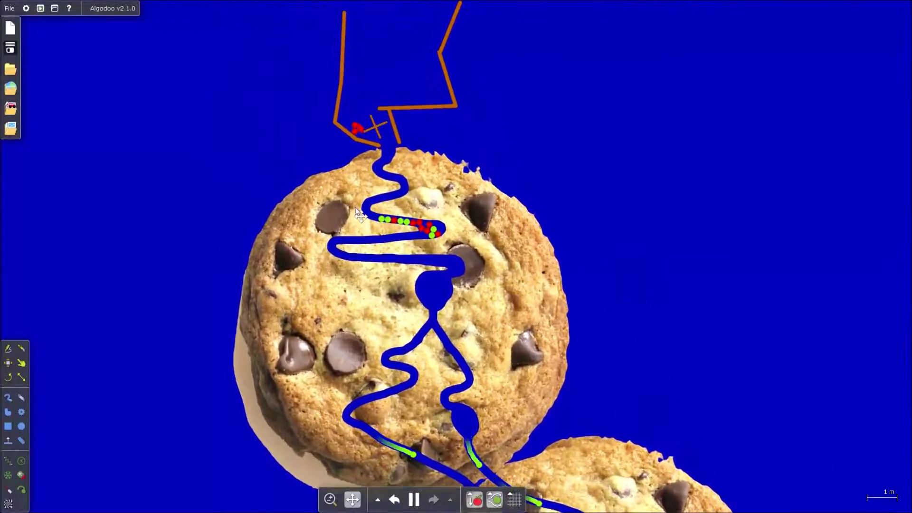
pyautogui.scroll(5, 399, 164)
pyautogui.scroll(4, 399, 178)
pyautogui.scroll(2, 356, 215)
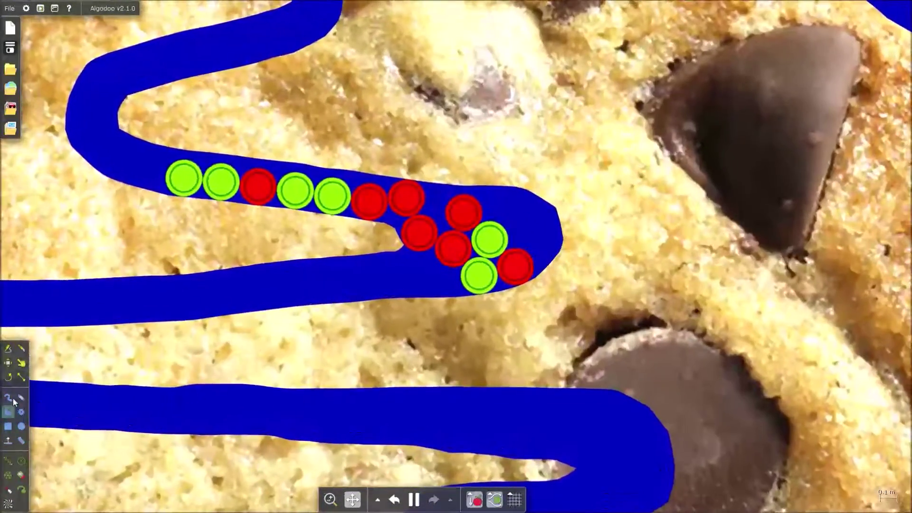
# With the Drag tool, pull the jammed marbles free and fling them down the channel
pyautogui.click(21, 363)
pyautogui.moveTo(477, 274); pyautogui.dragTo(417, 280)
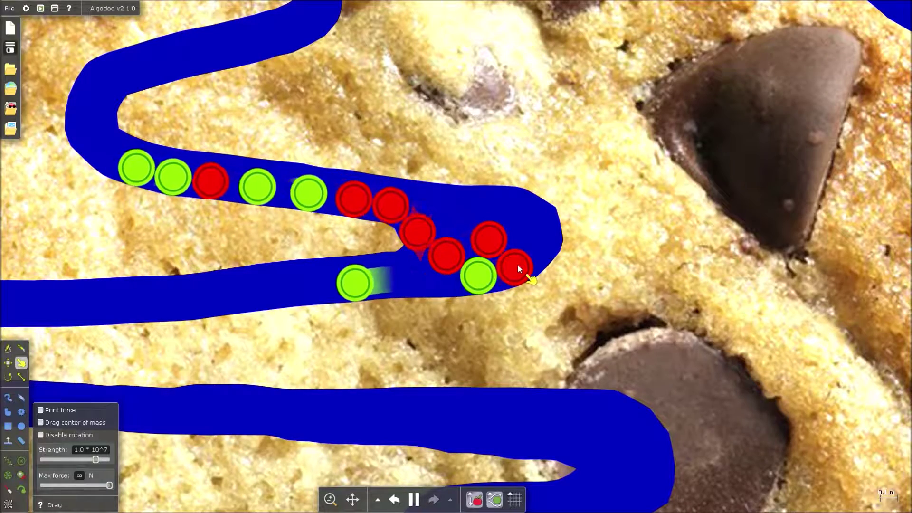
pyautogui.moveTo(518, 264); pyautogui.dragTo(445, 275)
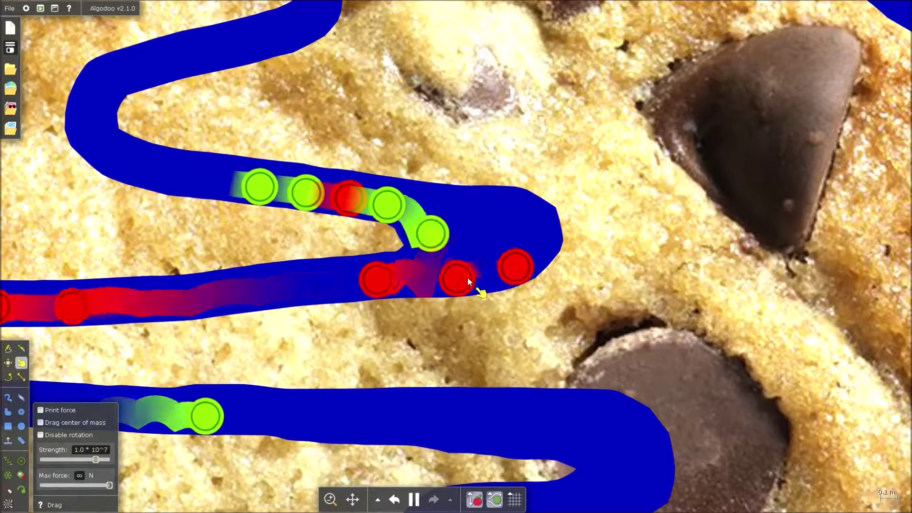
pyautogui.moveTo(519, 264); pyautogui.dragTo(421, 274)
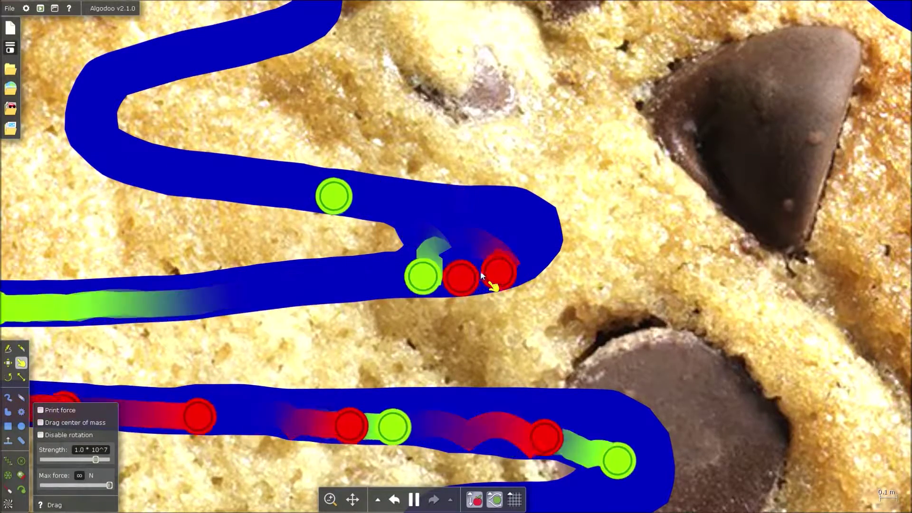
pyautogui.moveTo(481, 271); pyautogui.dragTo(338, 292)
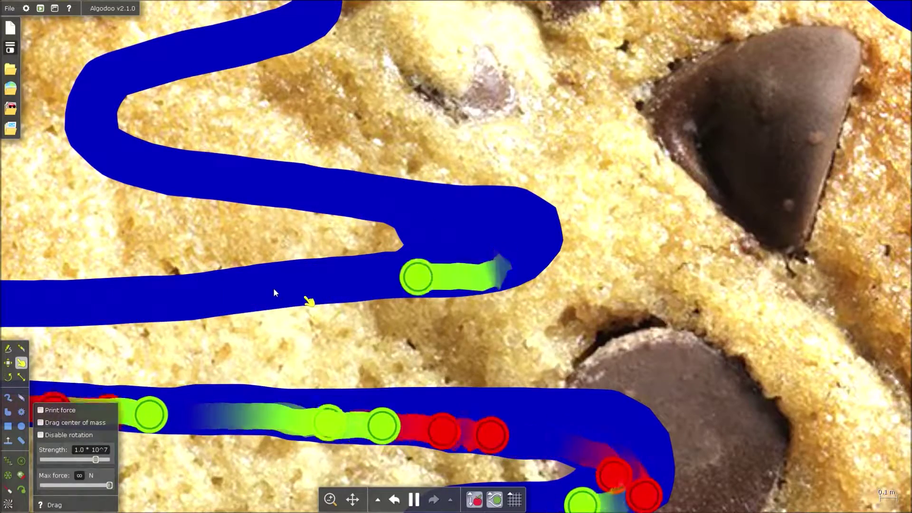
pyautogui.scroll(-5, 443, 265)
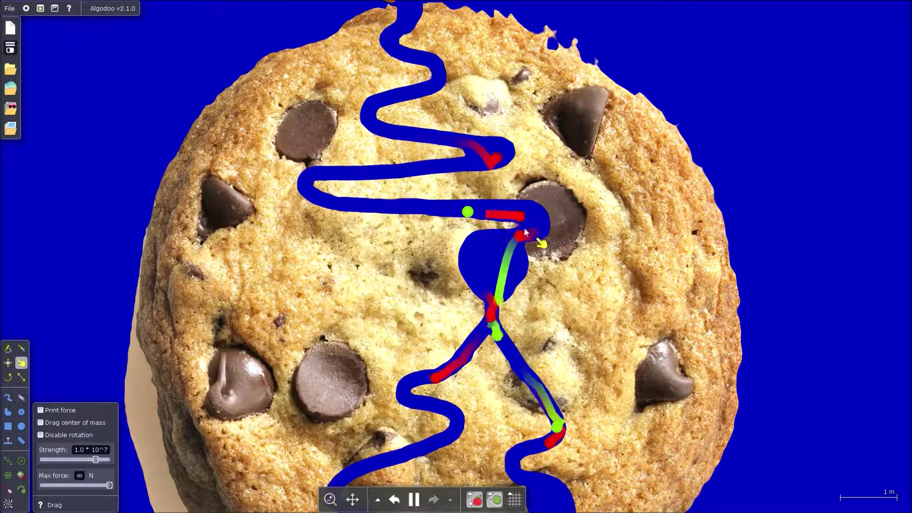
pyautogui.scroll(-6, 509, 216)
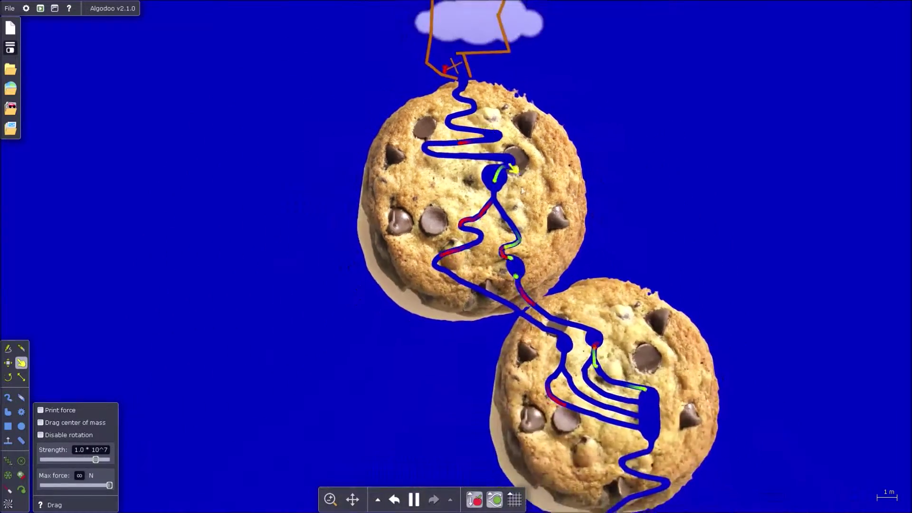
pyautogui.scroll(3, 490, 174)
pyautogui.scroll(3, 542, 300)
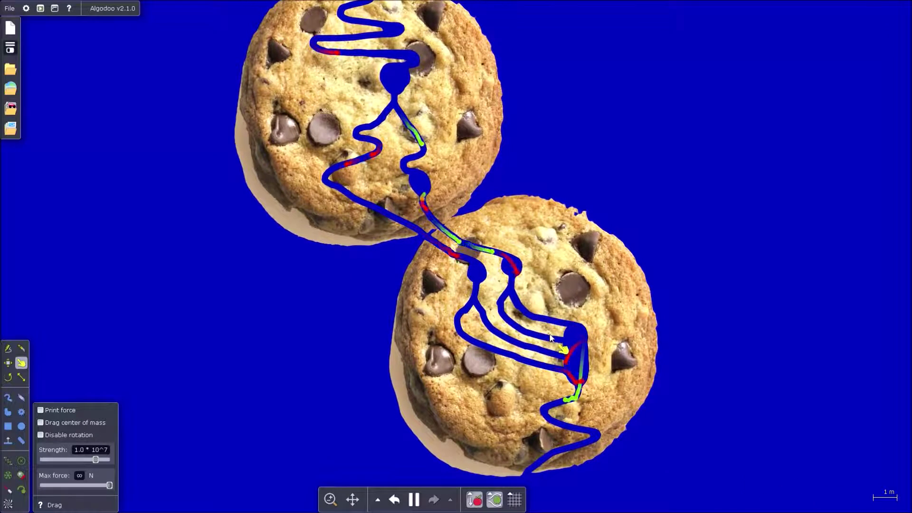
pyautogui.scroll(-3, 554, 340)
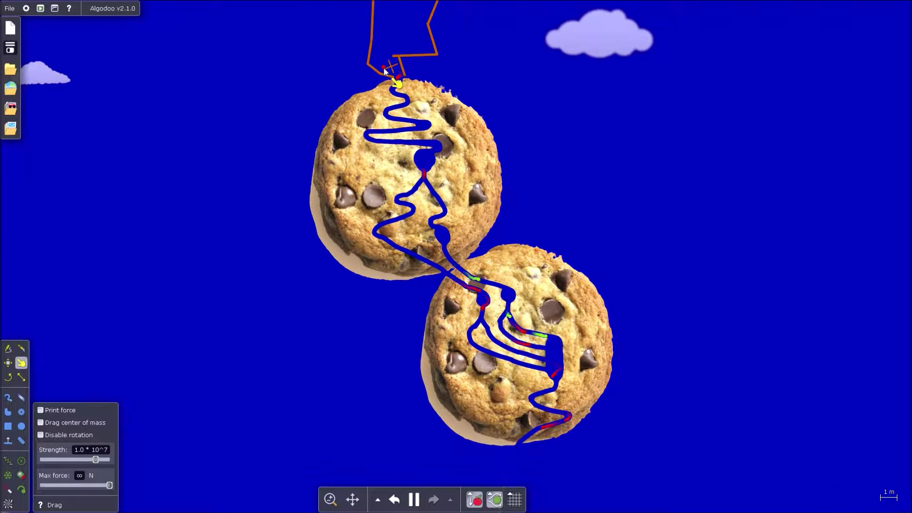
pyautogui.scroll(3, 542, 421)
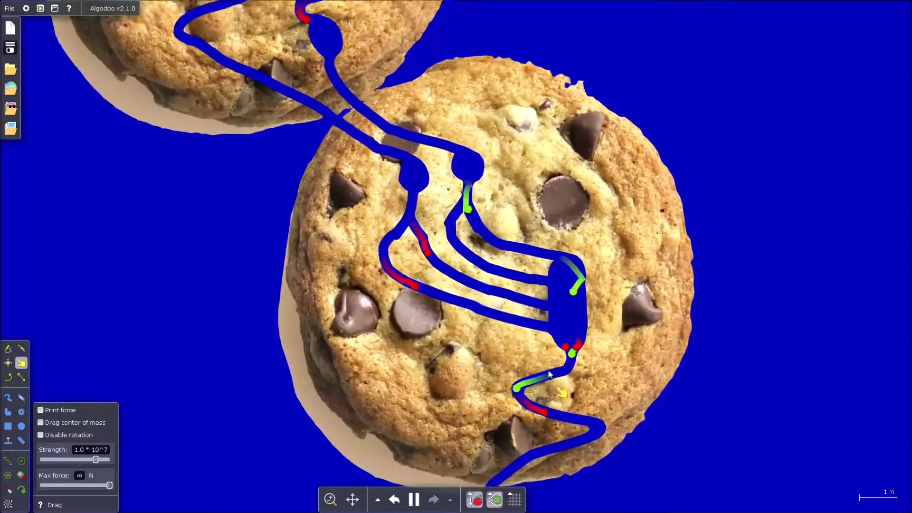
pyautogui.scroll(2, 528, 357)
pyautogui.scroll(3, 514, 321)
pyautogui.scroll(2, 502, 276)
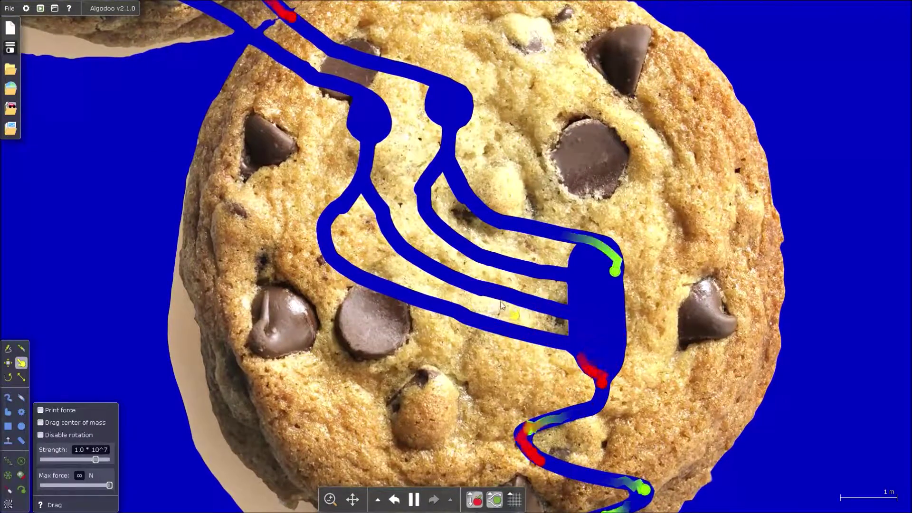
pyautogui.scroll(-3, 510, 327)
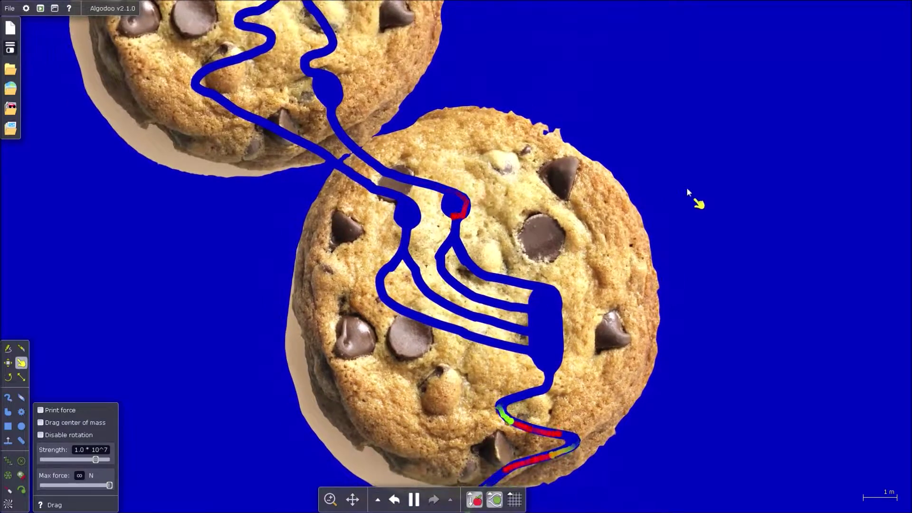
# Pan the view to frame both cookies, then return to the Drag tool
pyautogui.click(353, 499)
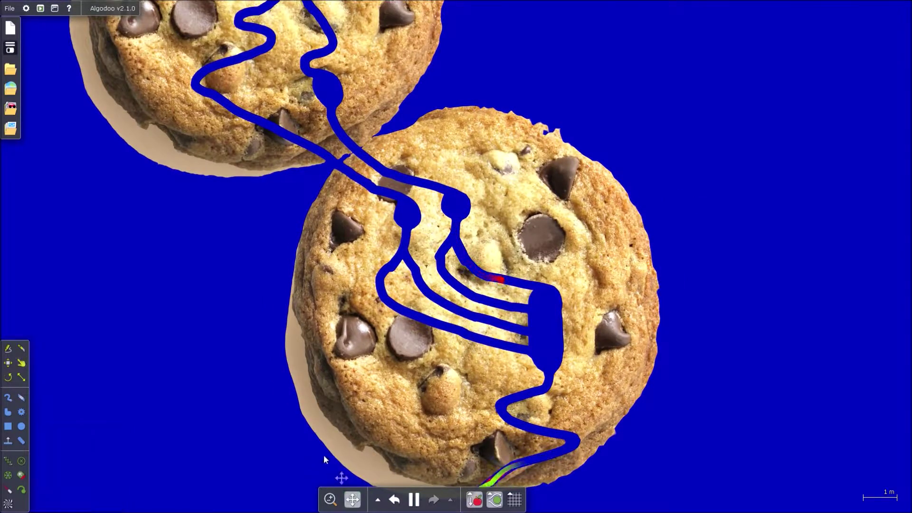
pyautogui.moveTo(331, 465); pyautogui.dragTo(348, 499)
pyautogui.scroll(-3, 307, 443)
pyautogui.scroll(-3, 304, 443)
pyautogui.scroll(-2, 304, 440)
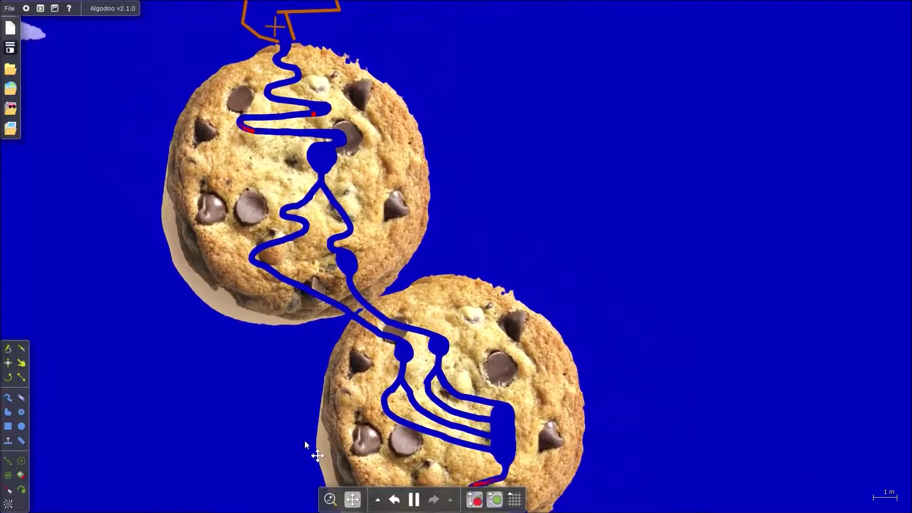
pyautogui.click(20, 362)
pyautogui.scroll(5, 571, 143)
pyautogui.scroll(5, 585, 71)
pyautogui.scroll(1, 583, 25)
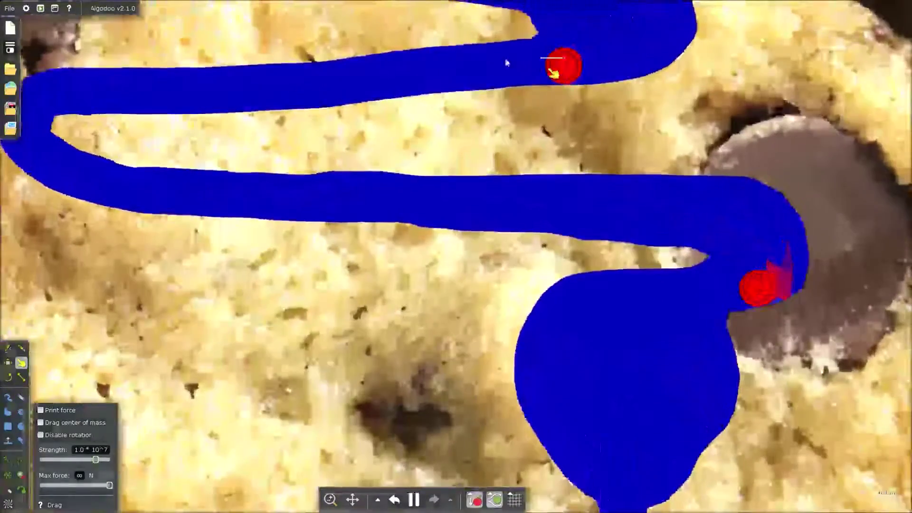
pyautogui.scroll(-3, 635, 339)
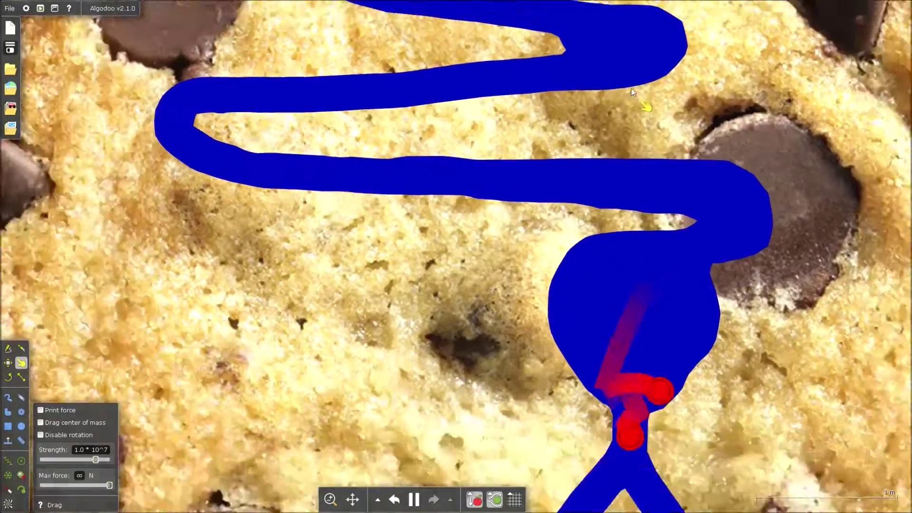
pyautogui.scroll(-3, 627, 81)
pyautogui.scroll(-2, 616, 61)
pyautogui.scroll(-1, 499, 93)
pyautogui.scroll(-3, 557, 185)
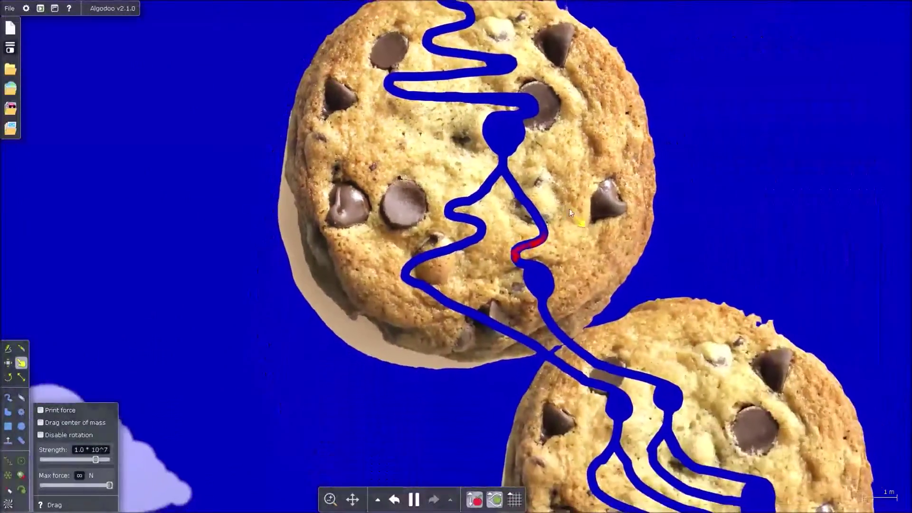
pyautogui.scroll(1, 571, 209)
pyautogui.scroll(2, 585, 235)
pyautogui.scroll(-1, 608, 276)
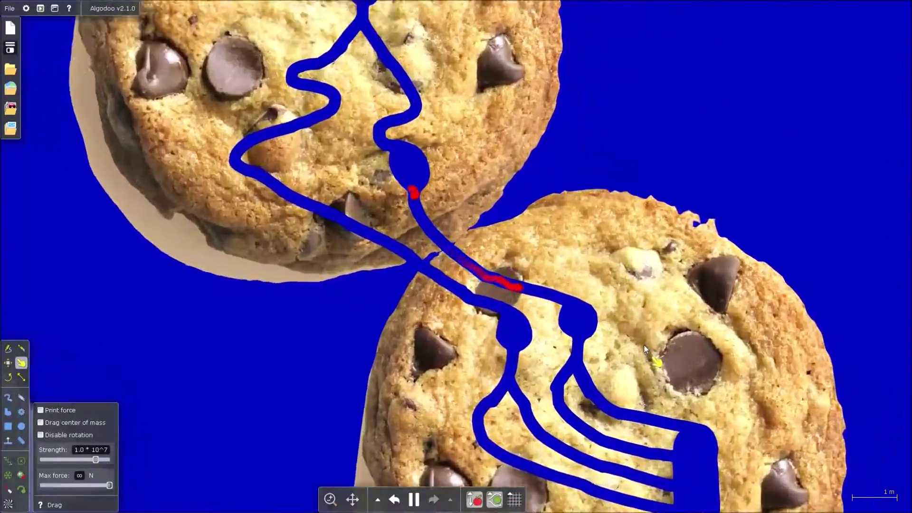
pyautogui.scroll(3, 642, 345)
pyautogui.scroll(2, 611, 316)
pyautogui.scroll(-4, 542, 68)
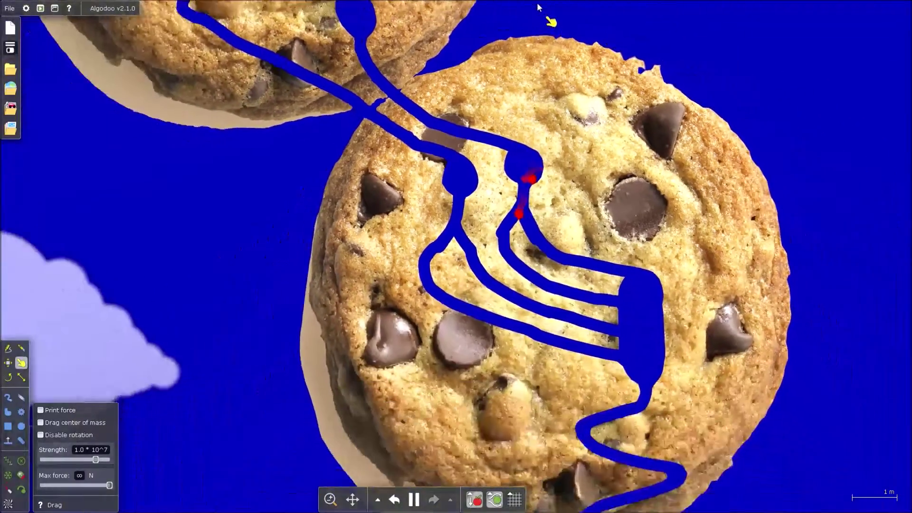
pyautogui.scroll(-1, 538, 29)
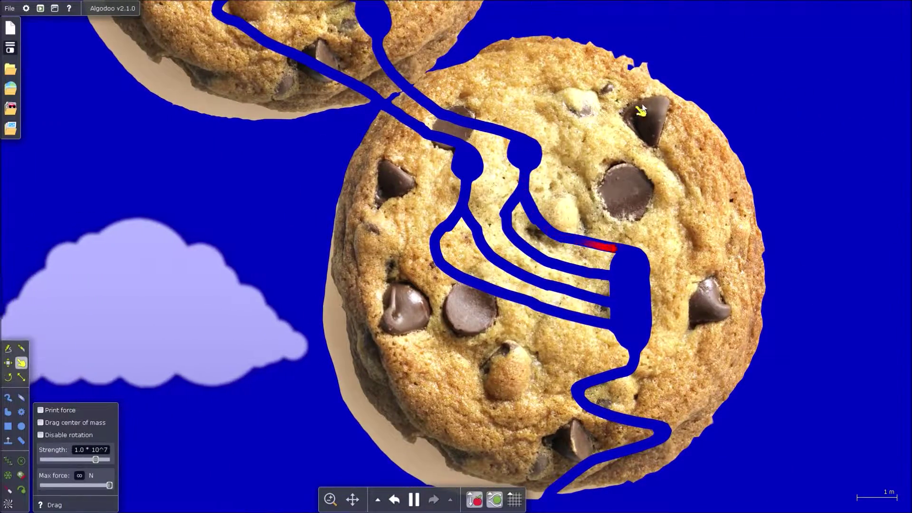
pyautogui.scroll(-2, 642, 250)
pyautogui.scroll(2, 712, 304)
pyautogui.scroll(1, 712, 304)
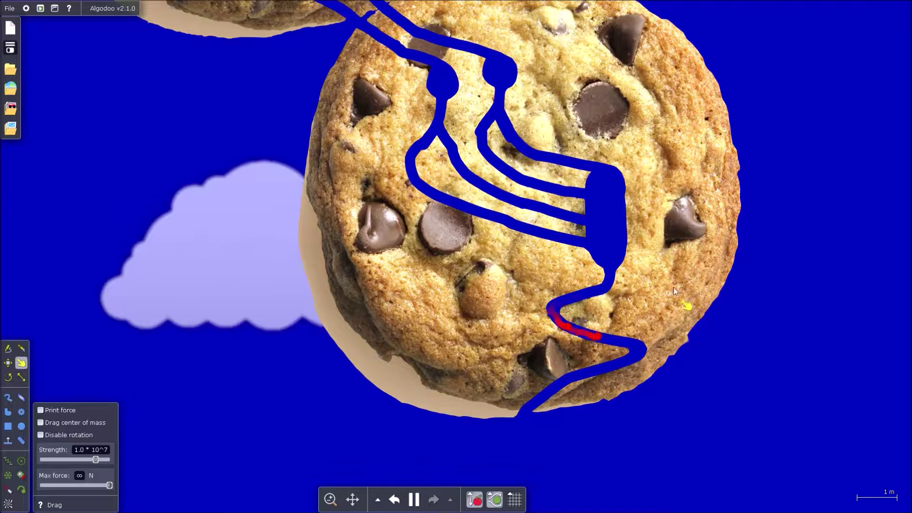
pyautogui.scroll(2, 551, 333)
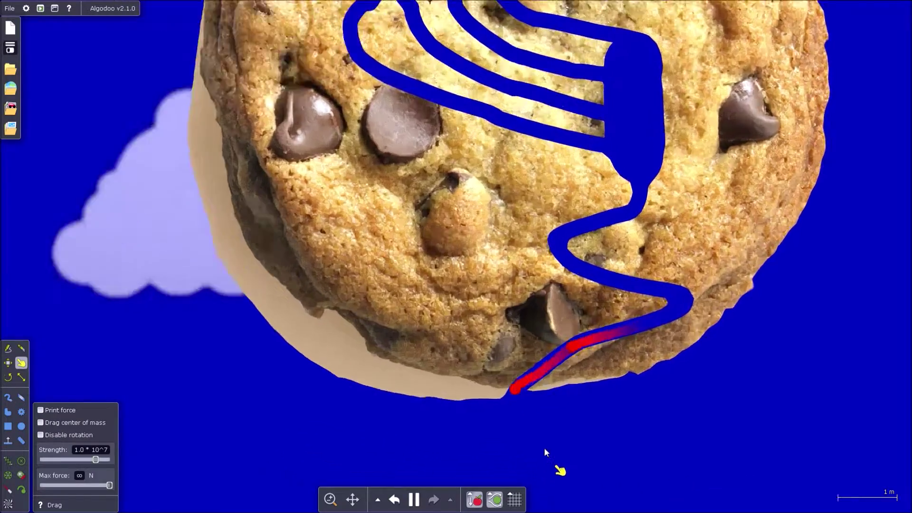
pyautogui.scroll(4, 544, 448)
pyautogui.scroll(-3, 494, 417)
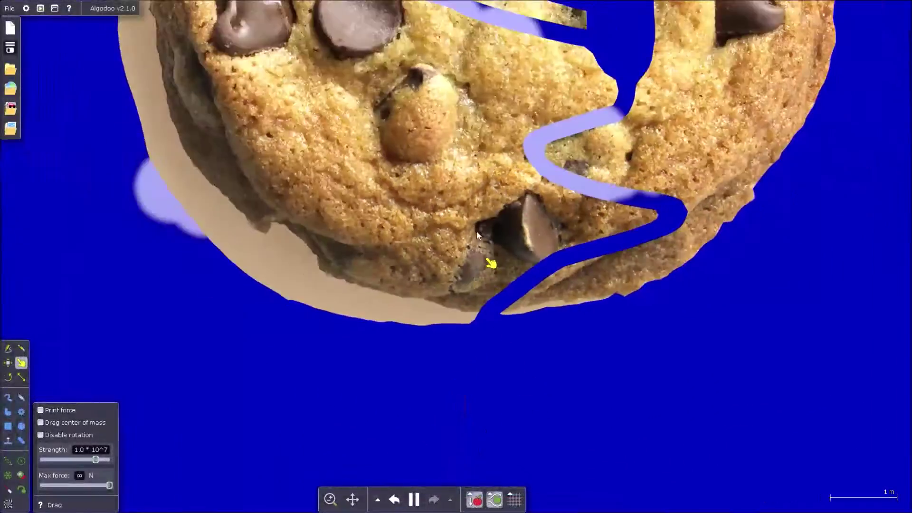
pyautogui.scroll(-4, 471, 214)
pyautogui.scroll(-4, 455, 119)
pyautogui.scroll(-4, 459, 123)
pyautogui.scroll(-3, 458, 285)
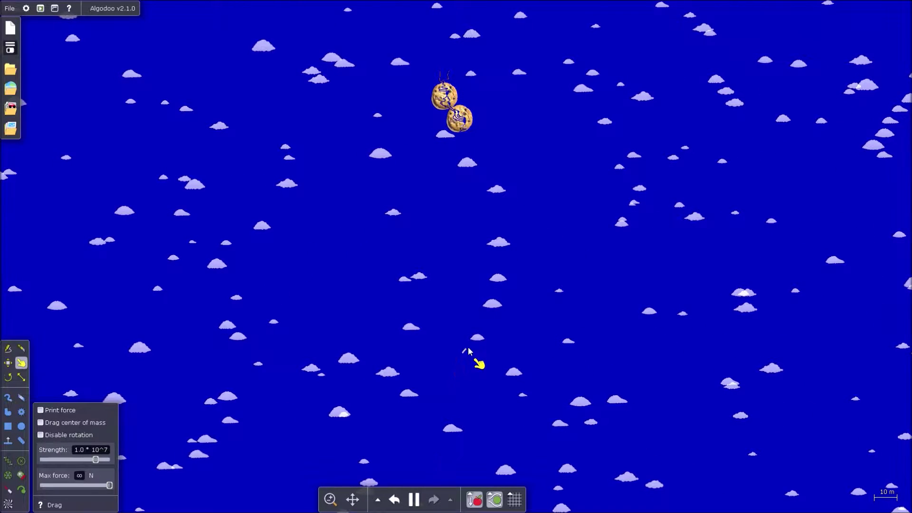
pyautogui.scroll(4, 607, 236)
pyautogui.scroll(4, 584, 214)
pyautogui.scroll(4, 513, 249)
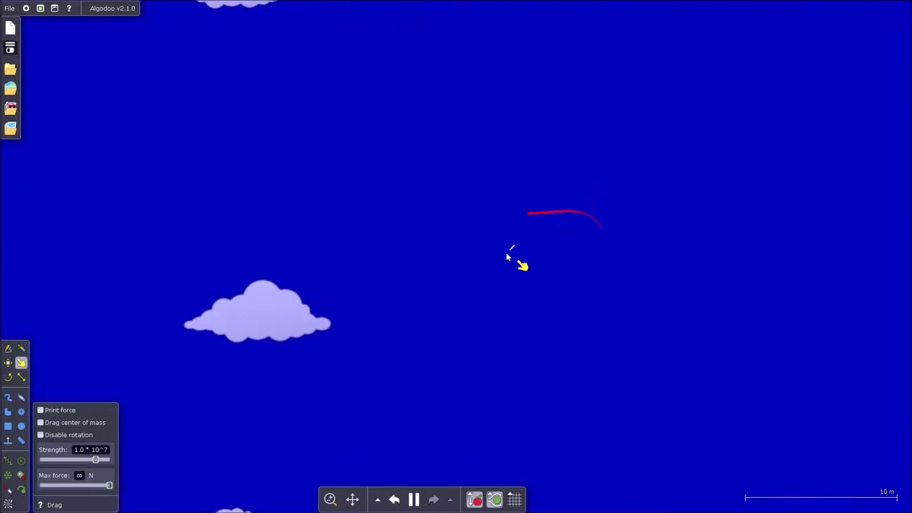
# Drag the falling red marble up, then swing it around in wide loops
pyautogui.moveTo(387, 265); pyautogui.dragTo(454, 207)
pyautogui.moveTo(528, 216); pyautogui.dragTo(406, 226)
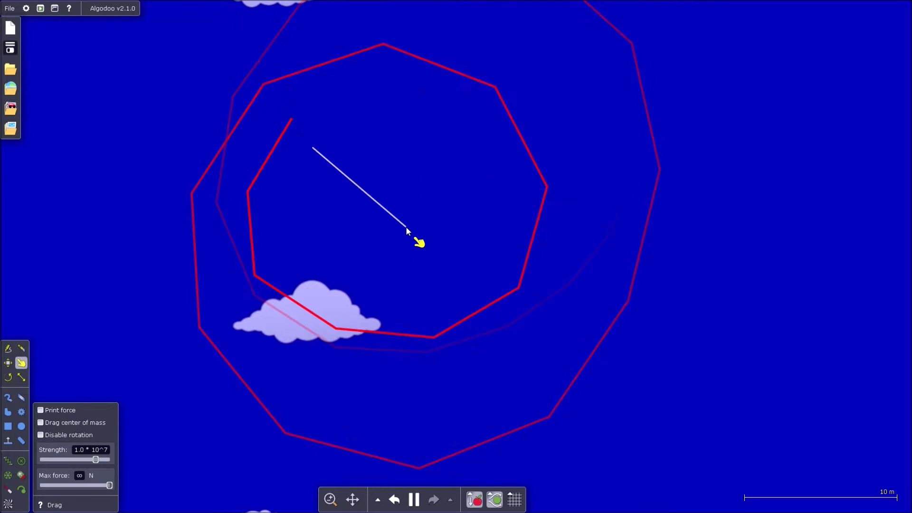
pyautogui.scroll(3, 405, 226)
pyautogui.scroll(3, 405, 226)
pyautogui.scroll(3, 406, 225)
pyautogui.moveTo(405, 226)
pyautogui.mouseDown()
pyautogui.moveTo(826, 279)
pyautogui.moveTo(214, 359)
pyautogui.mouseUp()
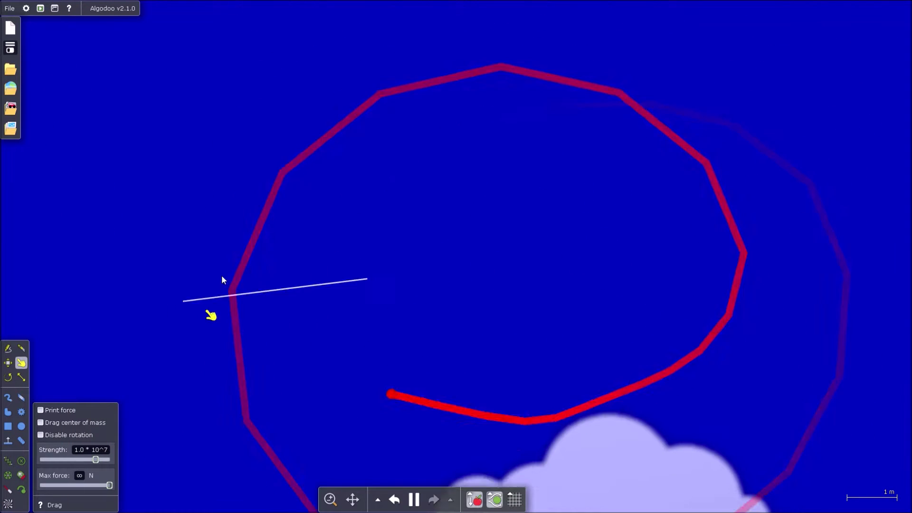
pyautogui.scroll(-3, 417, 255)
pyautogui.scroll(-5, 404, 240)
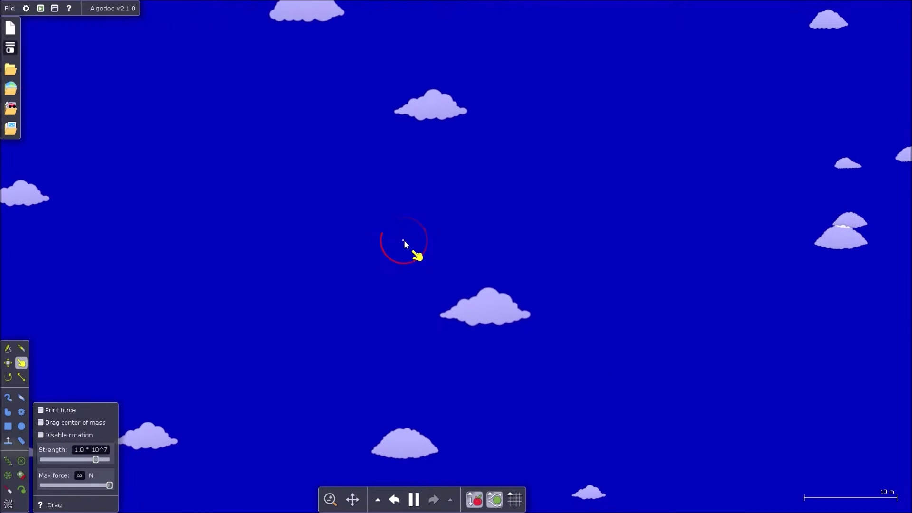